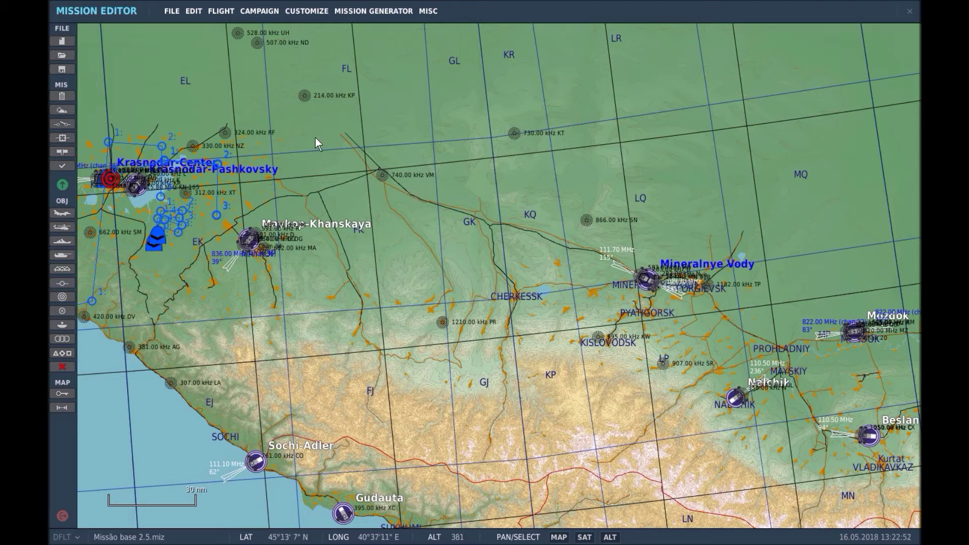
Create a new ONCE trigger in the mission's triggers and set its comment to Carregar CSAR
click(63, 127)
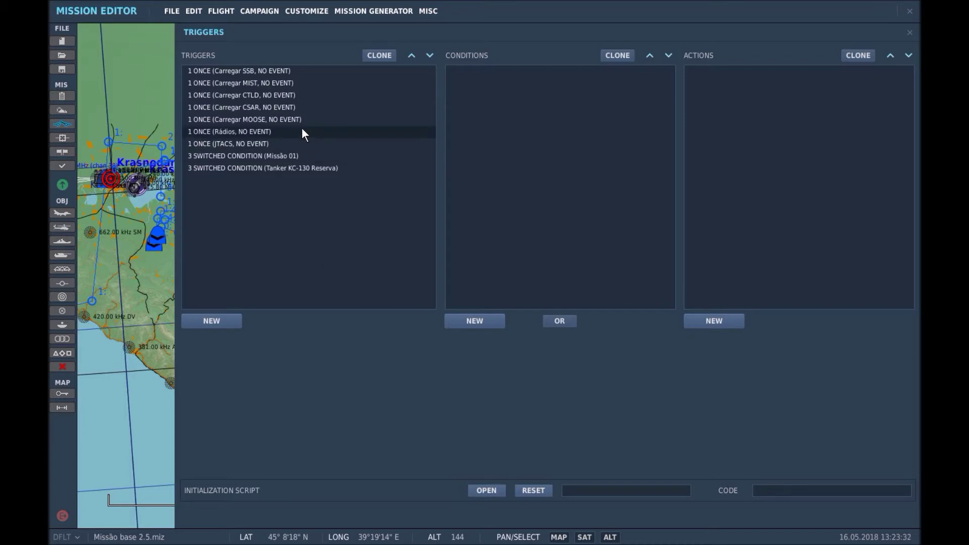
click(286, 107)
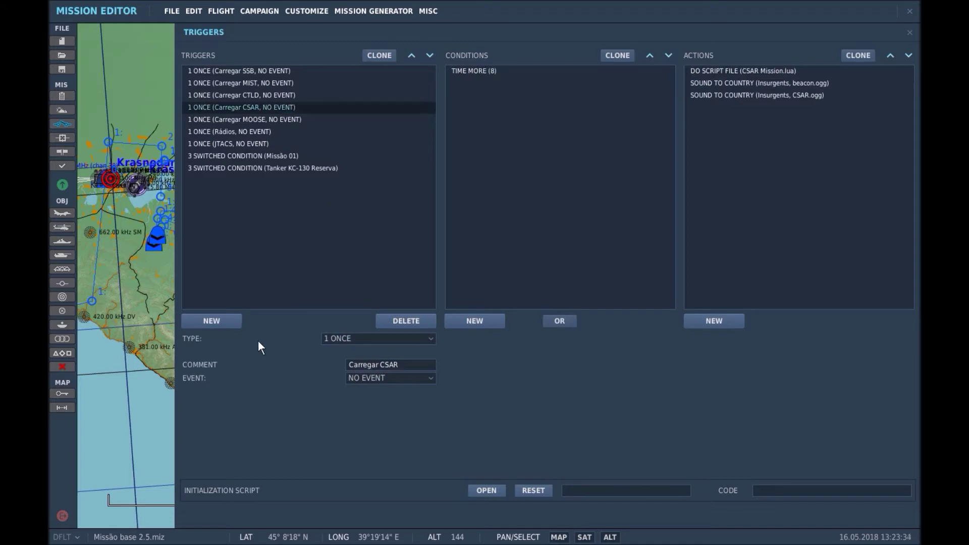
click(216, 323)
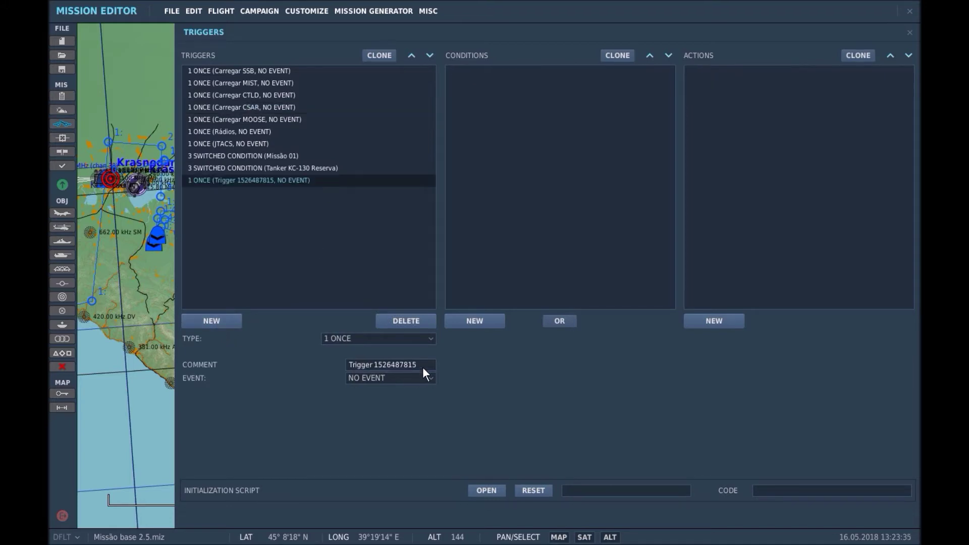
key(ctrl+a)
text(Ca)
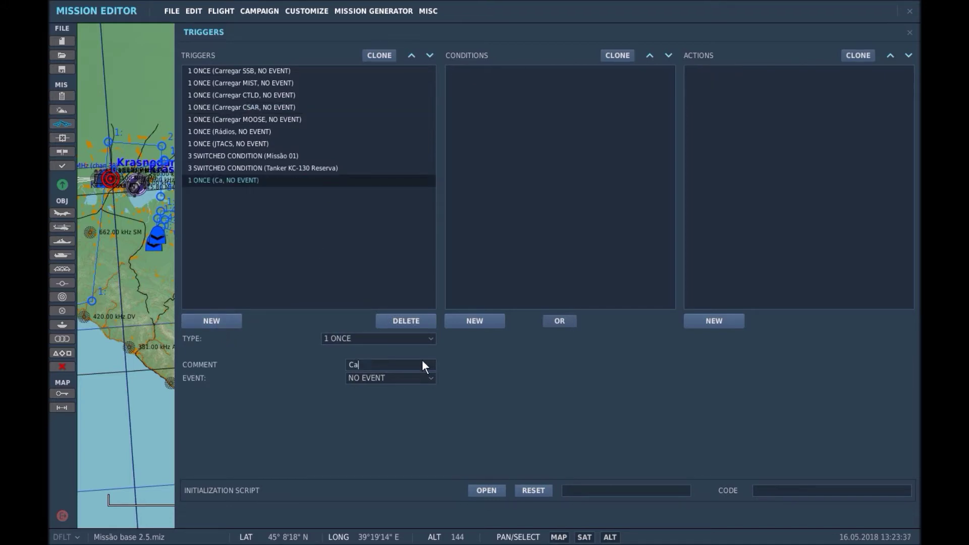
text(rregar CSAR)
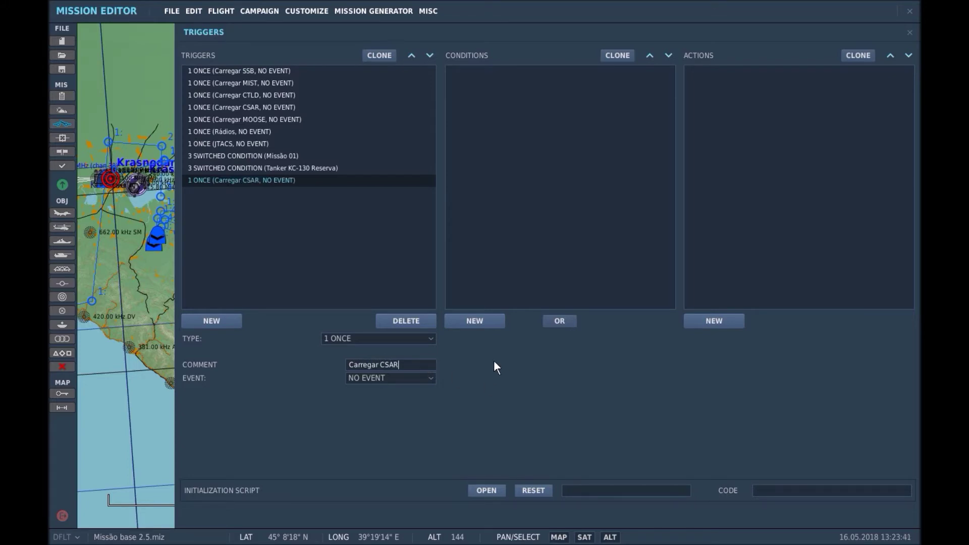
Add a TIME MORE condition of 18 seconds to the new Carregar CSAR trigger
click(475, 321)
click(615, 338)
scroll(612, 392, down, 3)
scroll(612, 389, down, 10)
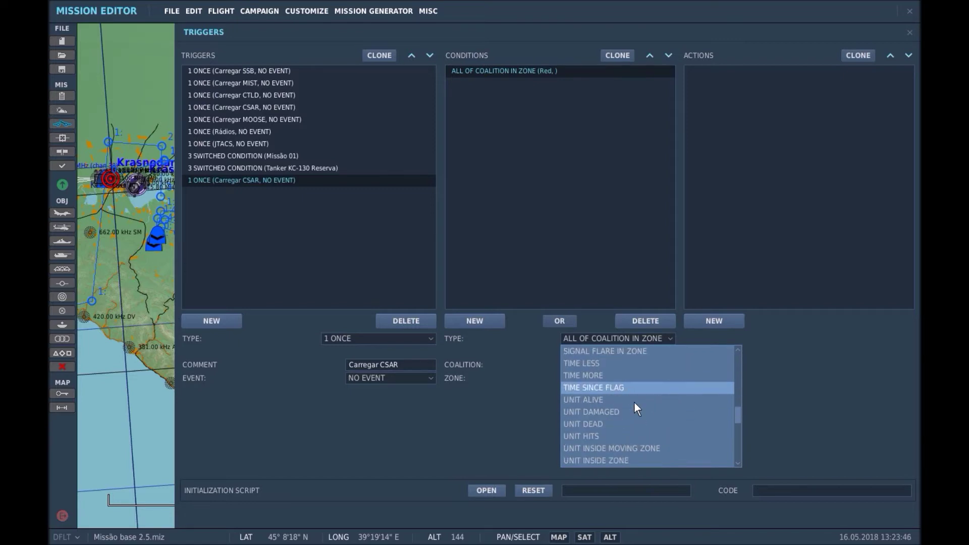
scroll(597, 418, down, 1)
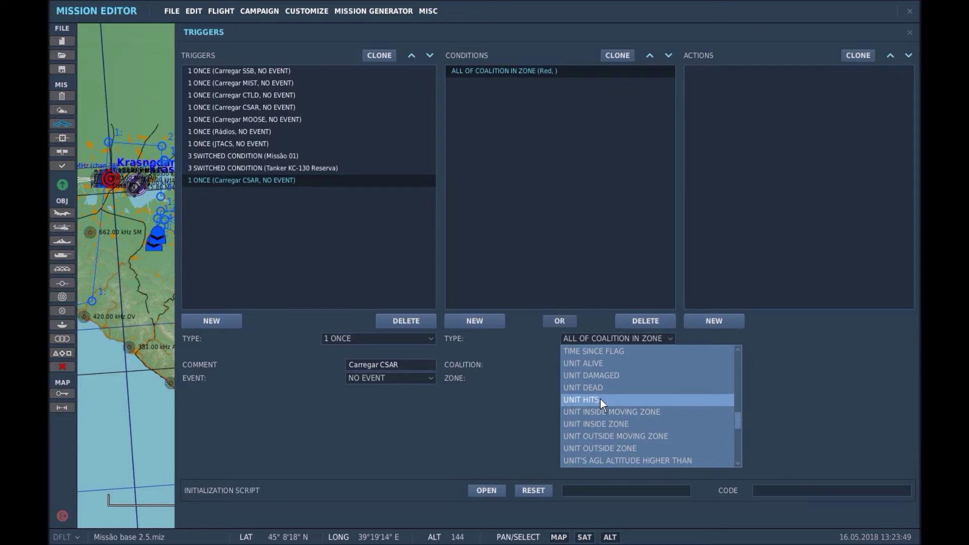
scroll(603, 400, down, 2)
scroll(604, 402, up, 3)
click(603, 375)
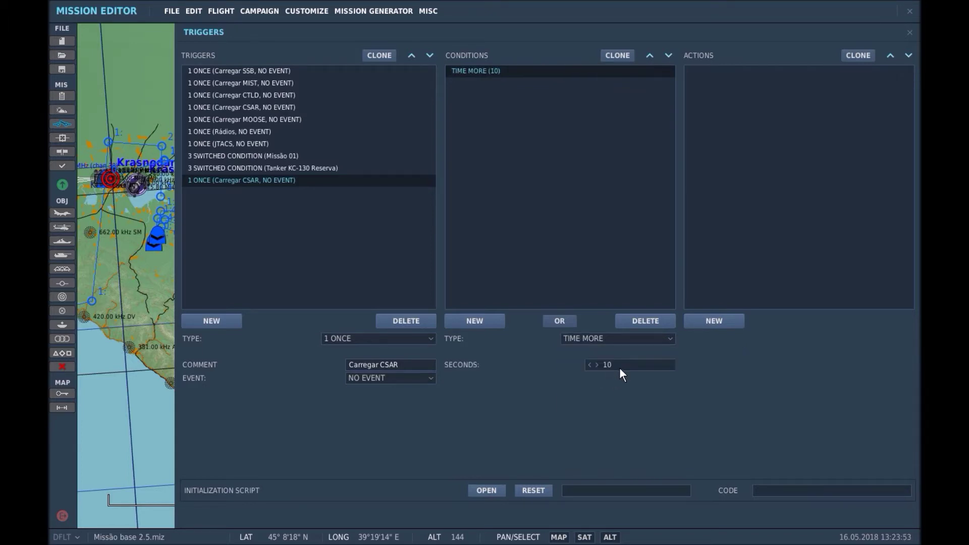
key(BackSpace)
text(8)
Add a DO SCRIPT FILE action that loads CSAR Mission.lua from the DCS-CSAR-master folder
click(728, 322)
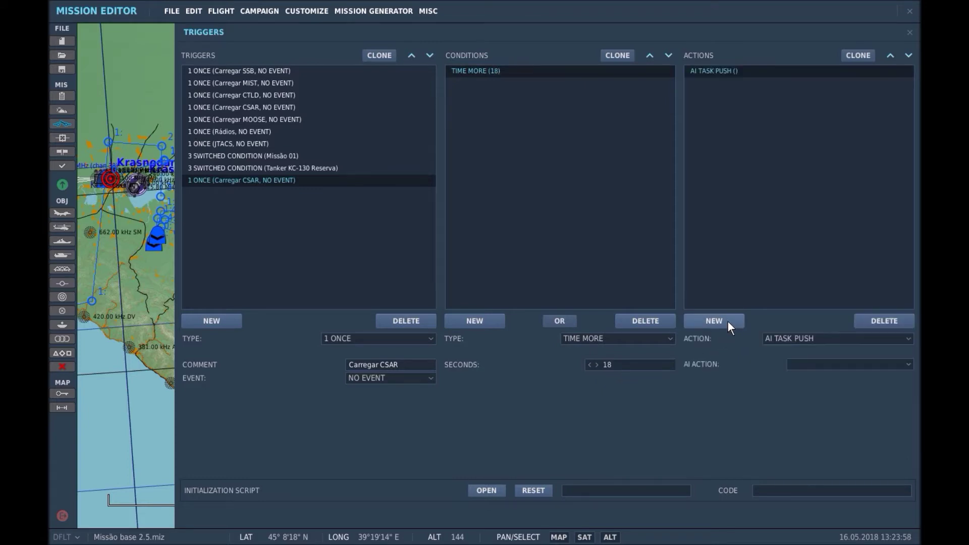
click(808, 339)
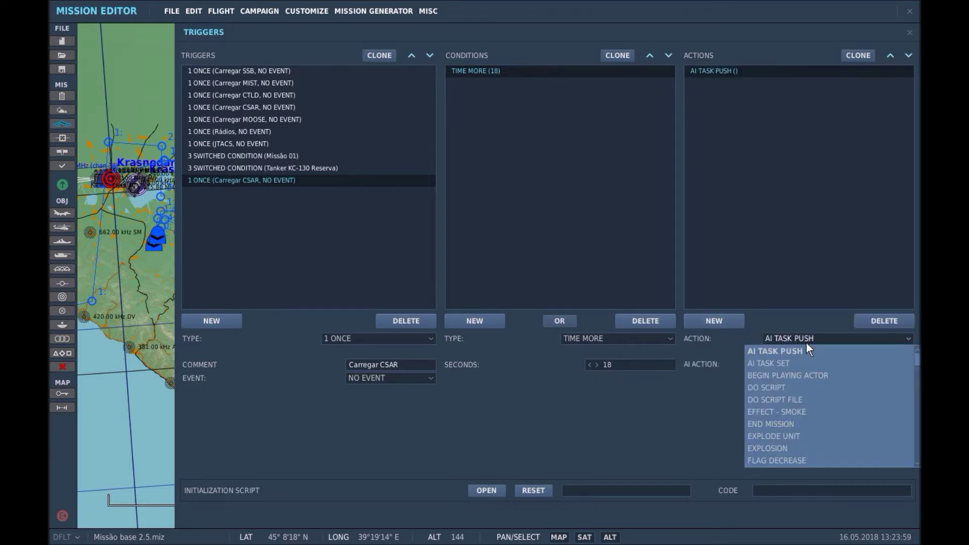
click(794, 399)
click(896, 369)
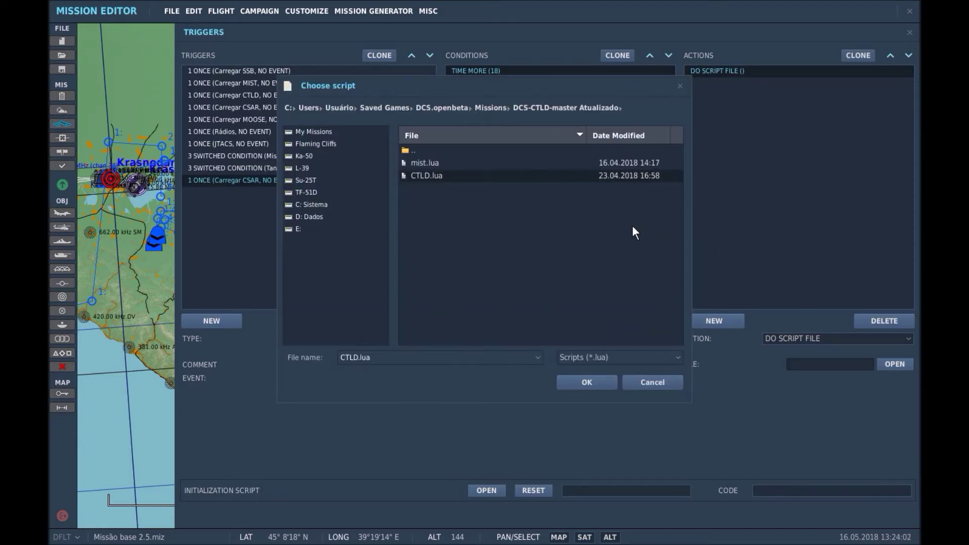
double_click(414, 146)
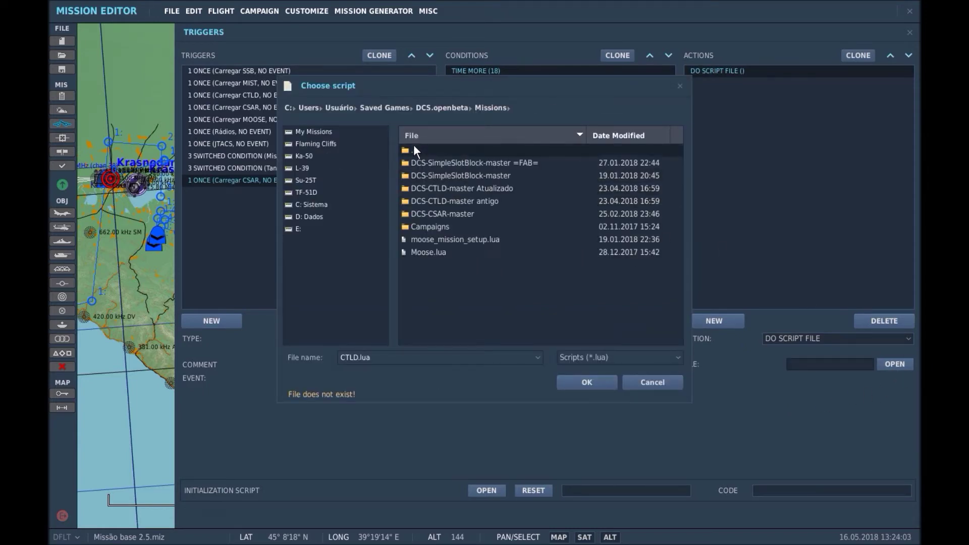
double_click(452, 214)
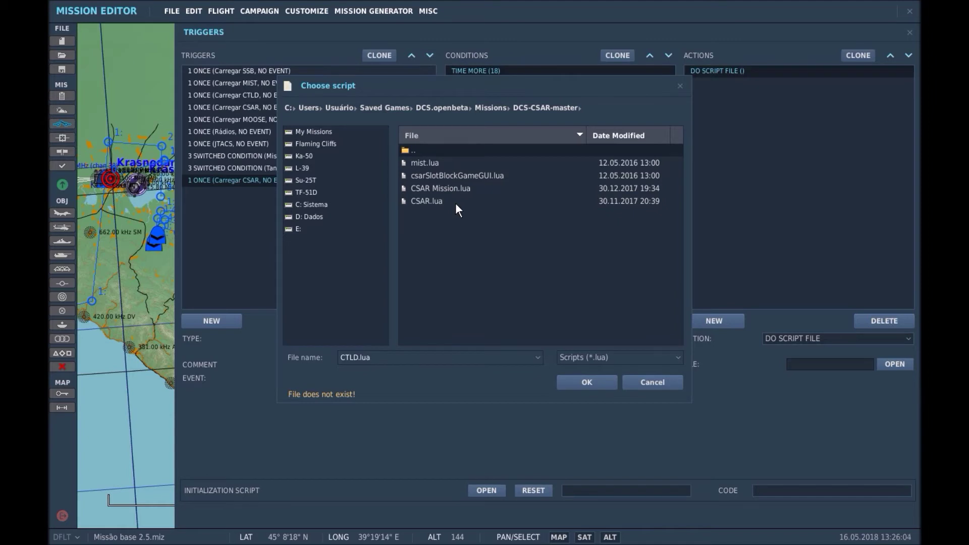
click(484, 189)
click(580, 384)
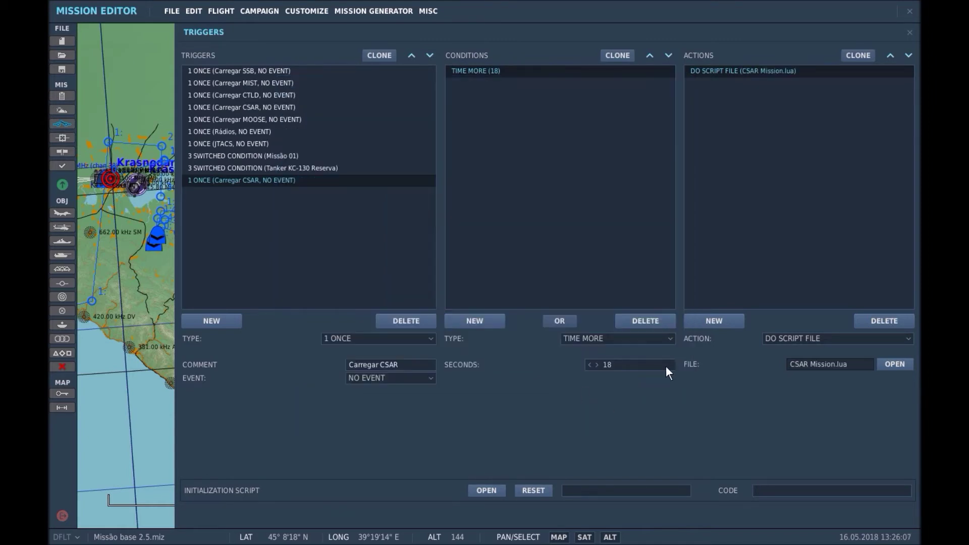
Add a SOUND TO COUNTRY action to the trigger with Insurgents as the country
click(714, 321)
click(816, 339)
scroll(775, 434, down, 5)
scroll(794, 401, down, 5)
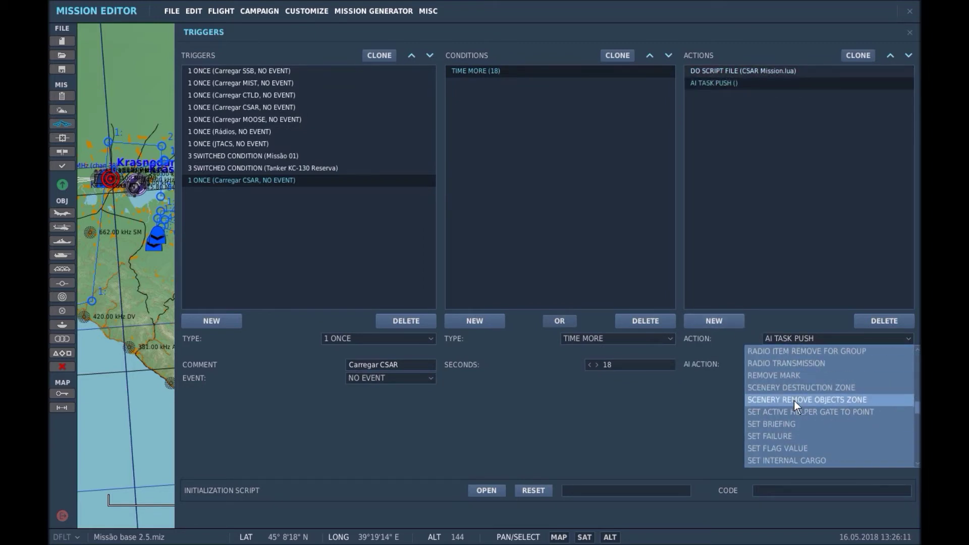
scroll(772, 402, down, 1)
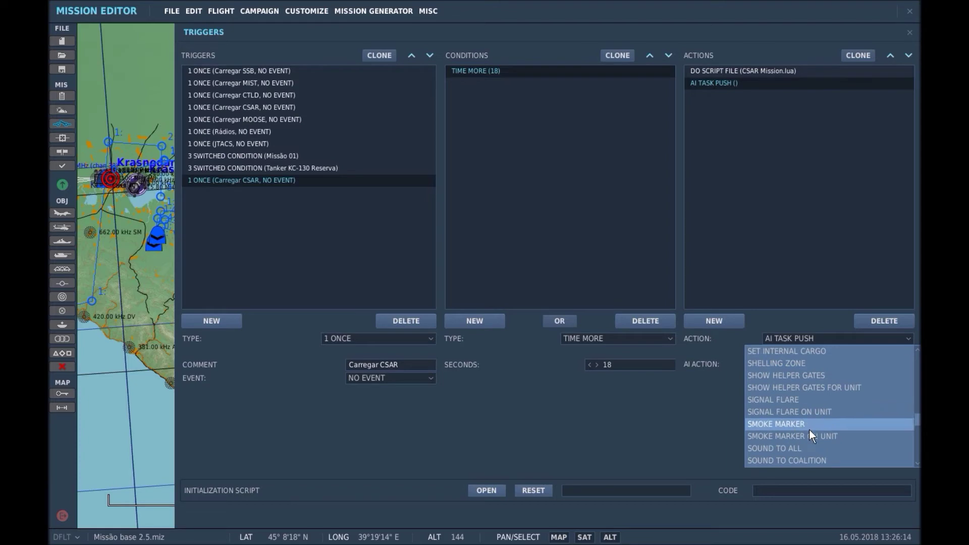
scroll(802, 444, down, 2)
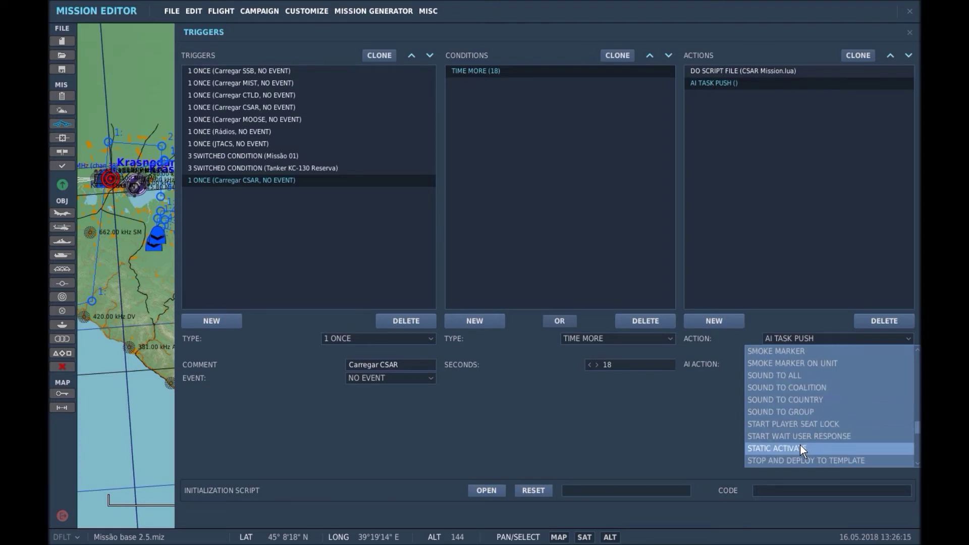
click(802, 402)
click(827, 366)
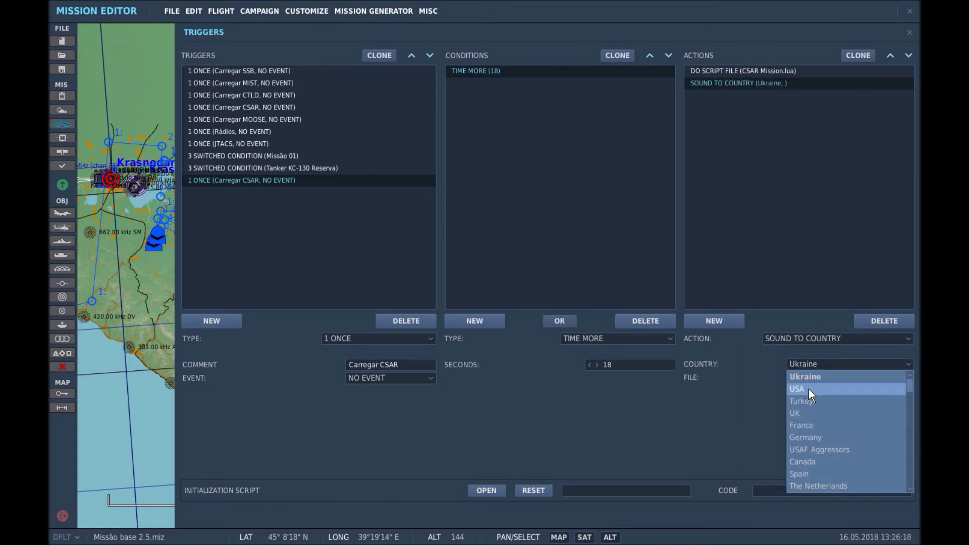
scroll(820, 483, down, 3)
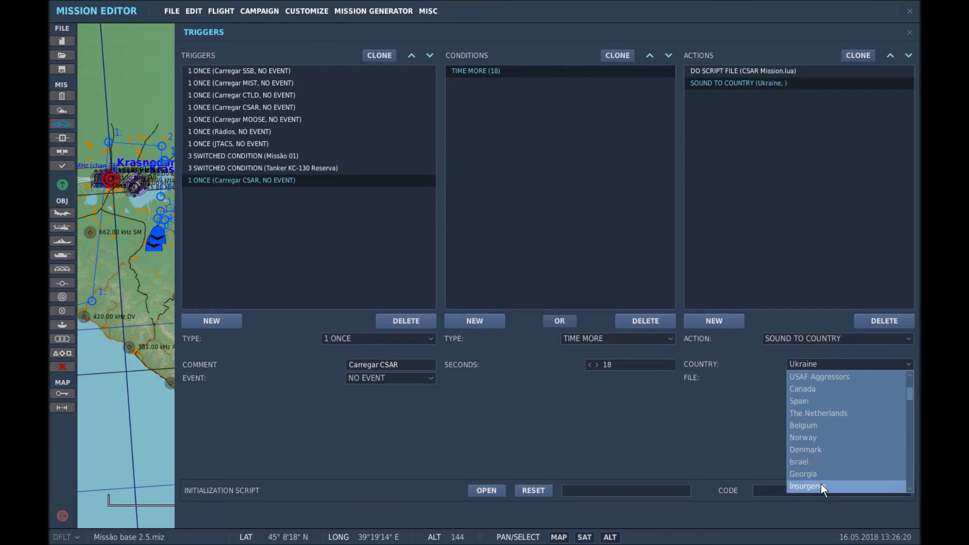
click(823, 487)
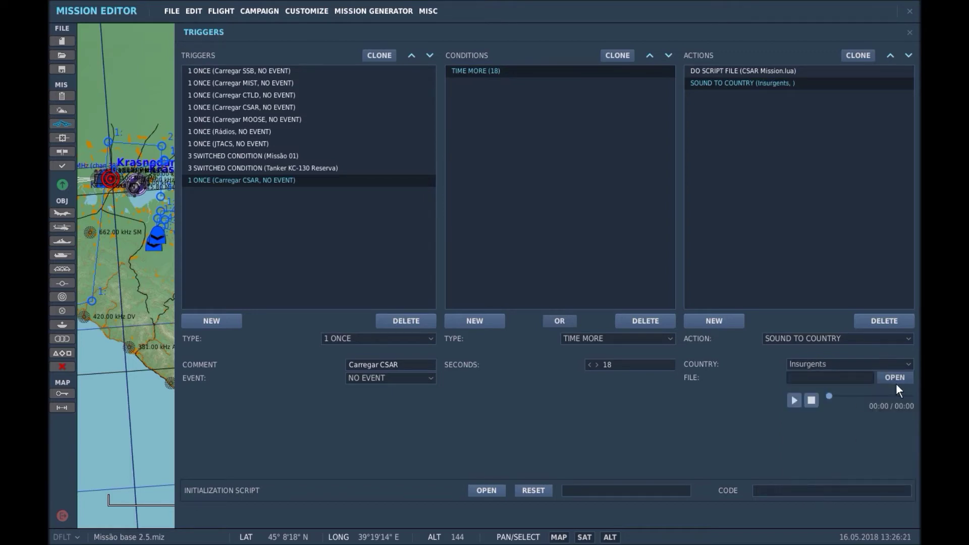
Assign CSAR.ogg from the DCS-CSAR-master folder as the sound file of the Insurgents action
click(895, 380)
double_click(424, 148)
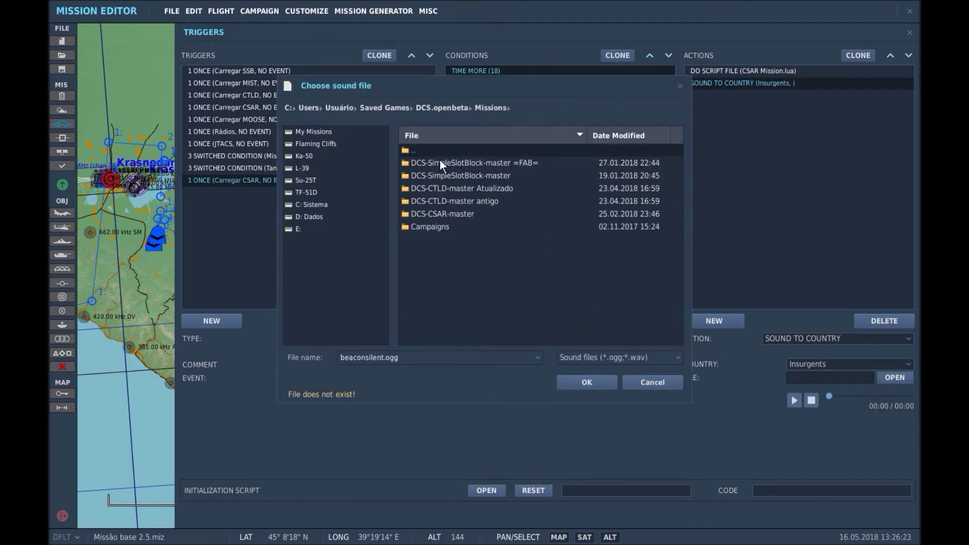
double_click(440, 216)
click(436, 164)
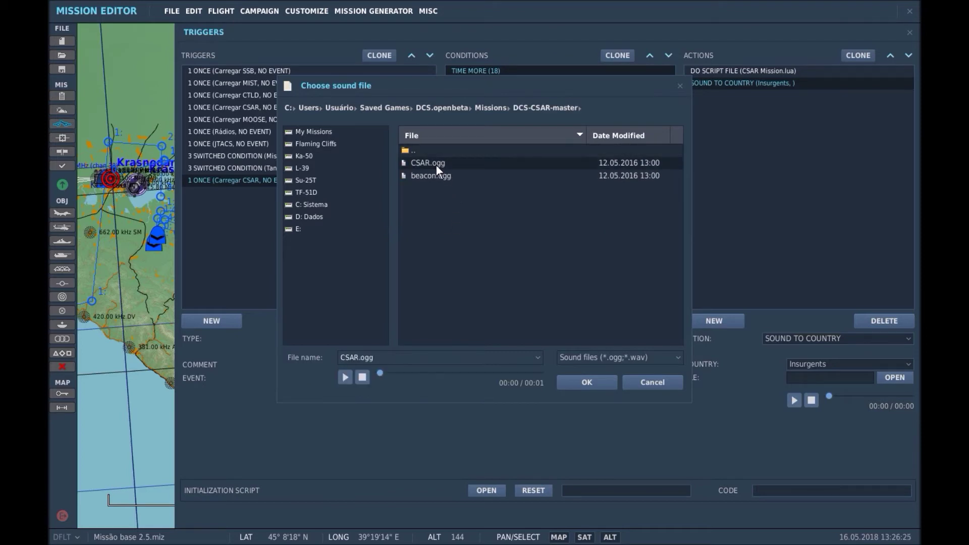
double_click(436, 164)
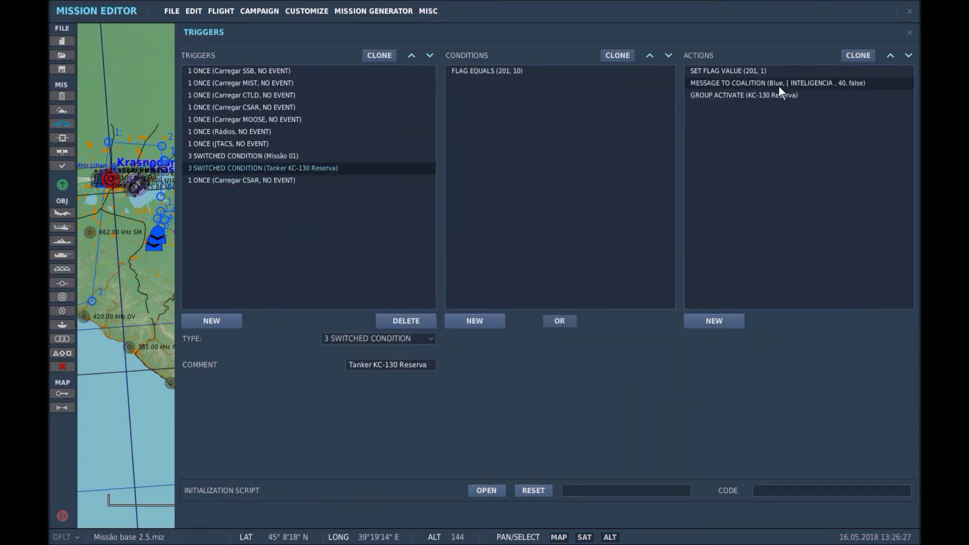
Clone the CSAR.ogg sound action of the new trigger and set the copy's file to beacon.ogg
click(318, 182)
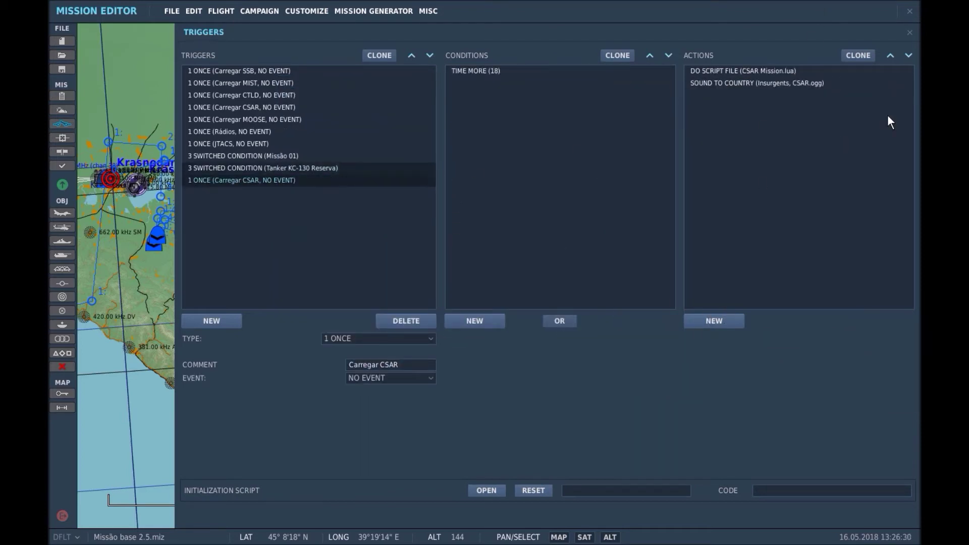
click(811, 83)
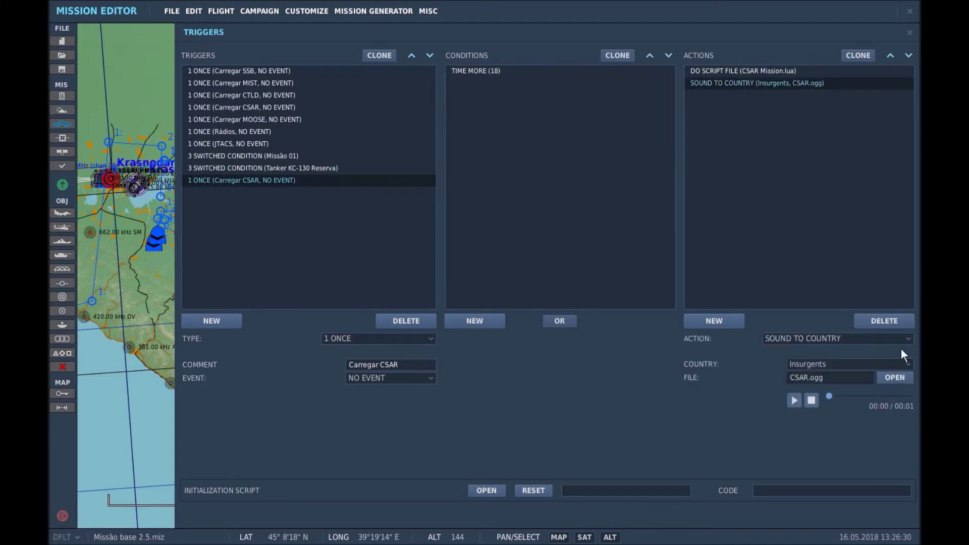
click(861, 59)
click(895, 378)
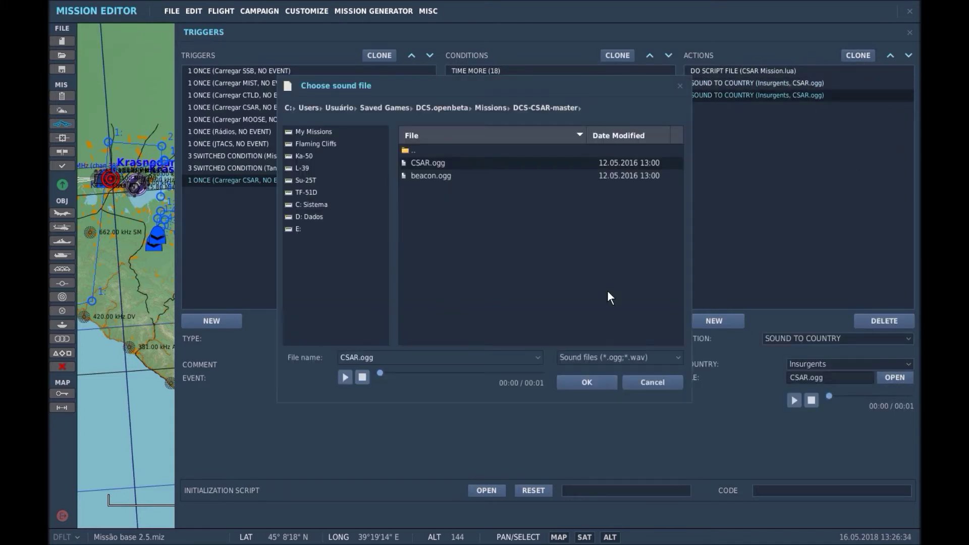
click(440, 178)
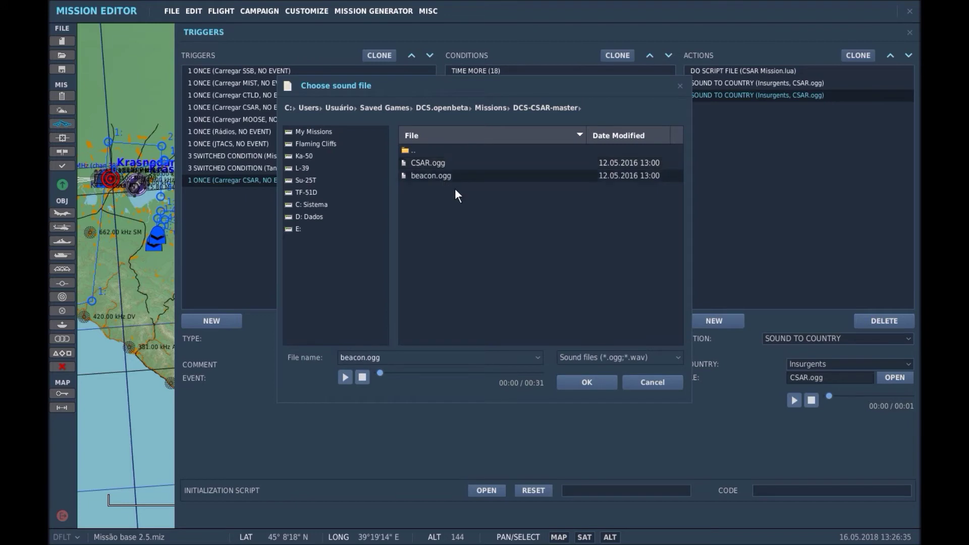
click(591, 383)
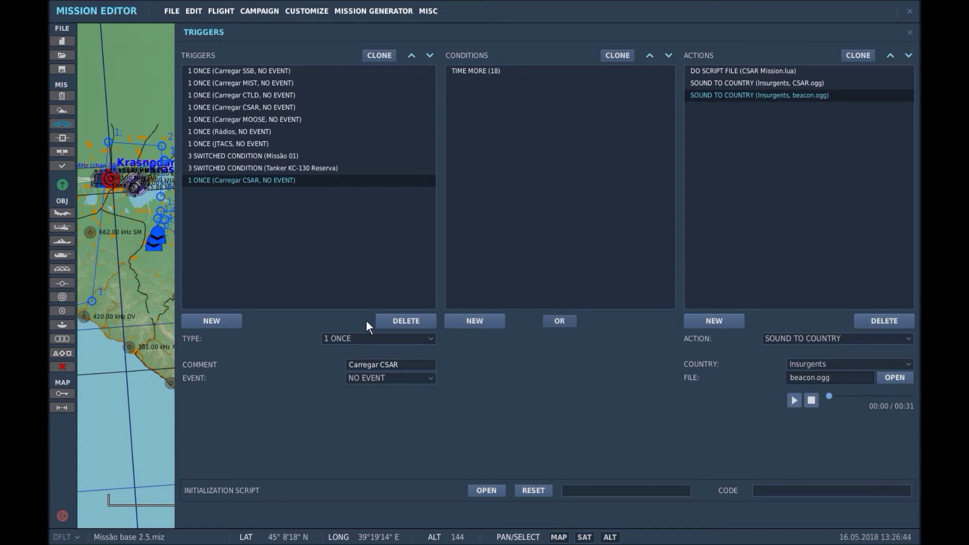
Delete the newly created duplicate Carregar CSAR trigger and return to the mission map
click(405, 321)
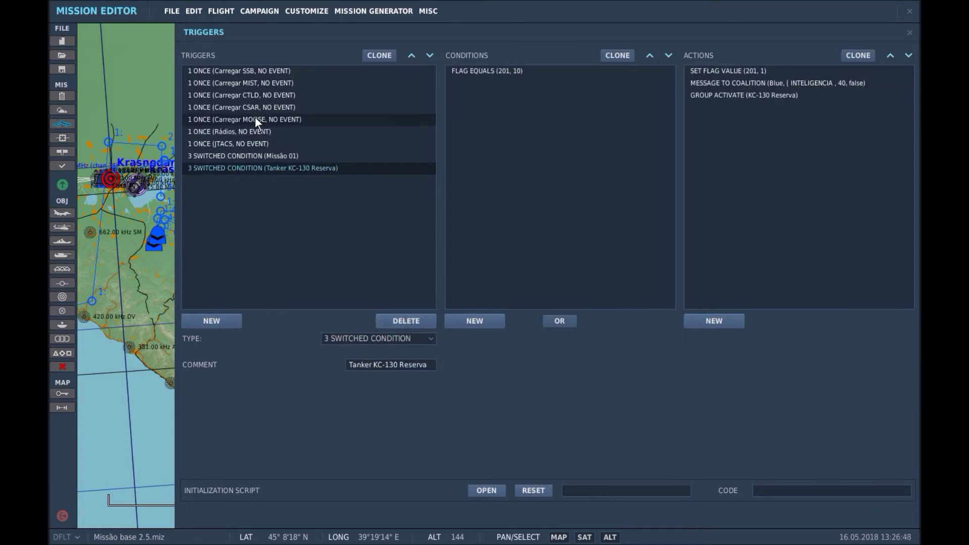
click(127, 236)
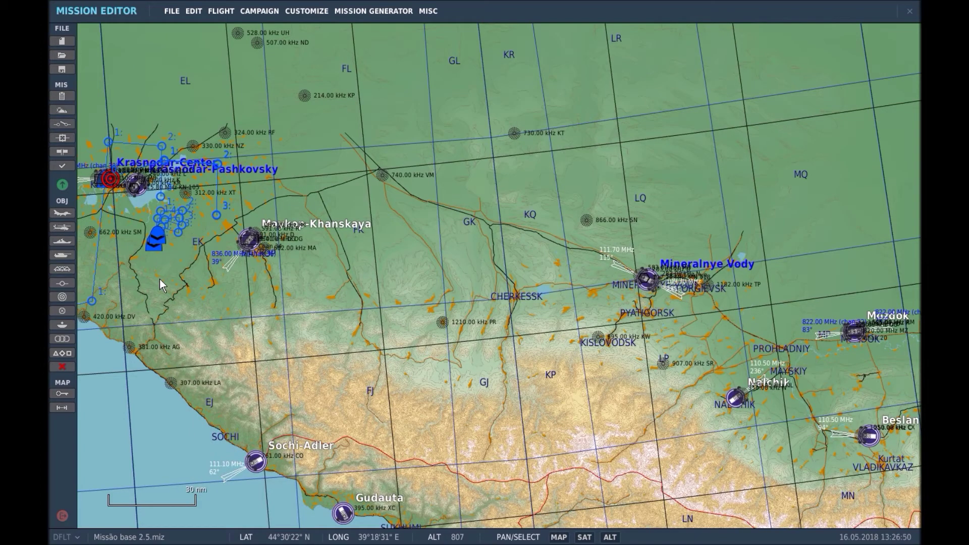
Zoom the map in on the area around Mineralnye Vody
scroll(500, 208, down, 1)
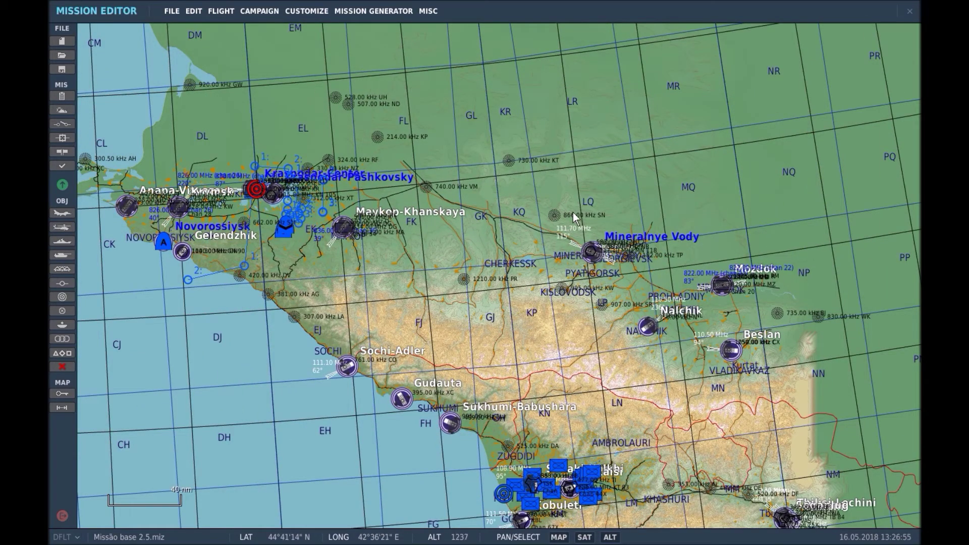
scroll(603, 255, up, 2)
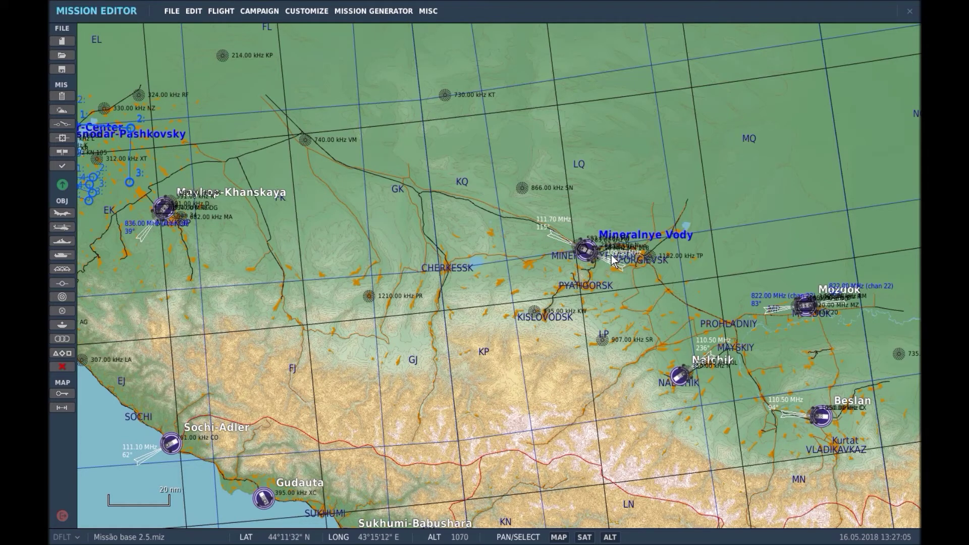
scroll(610, 252, up, 2)
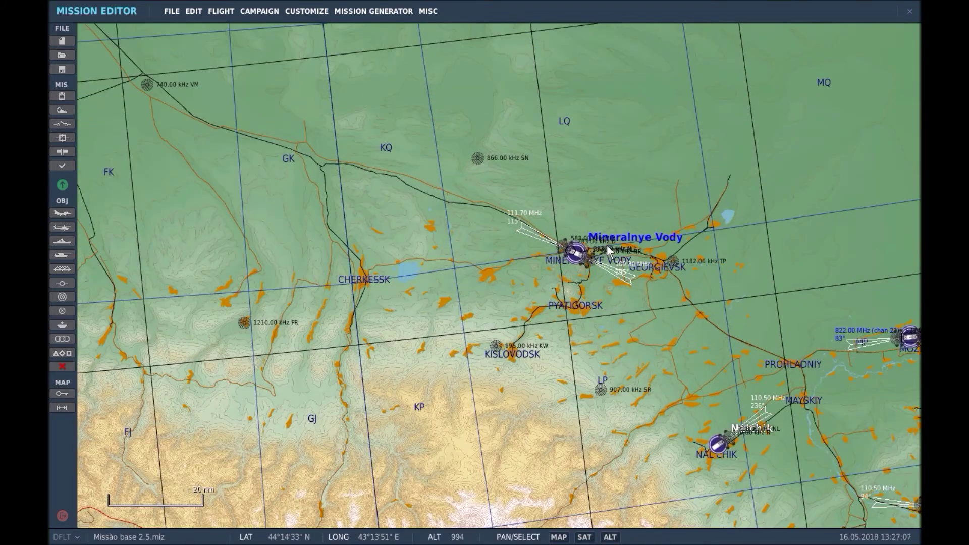